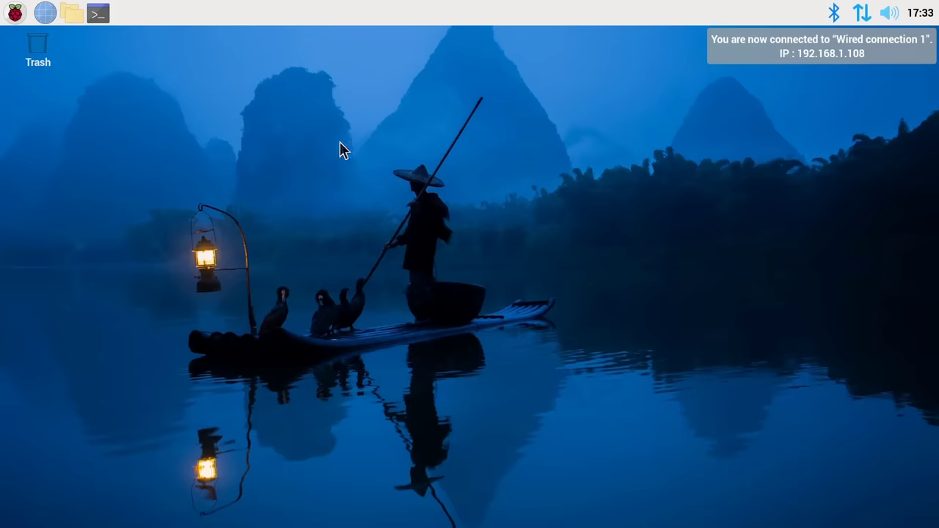
# - Open and dismiss the applications menu, then open, move and close File Manager
pyautogui.click(14, 12)
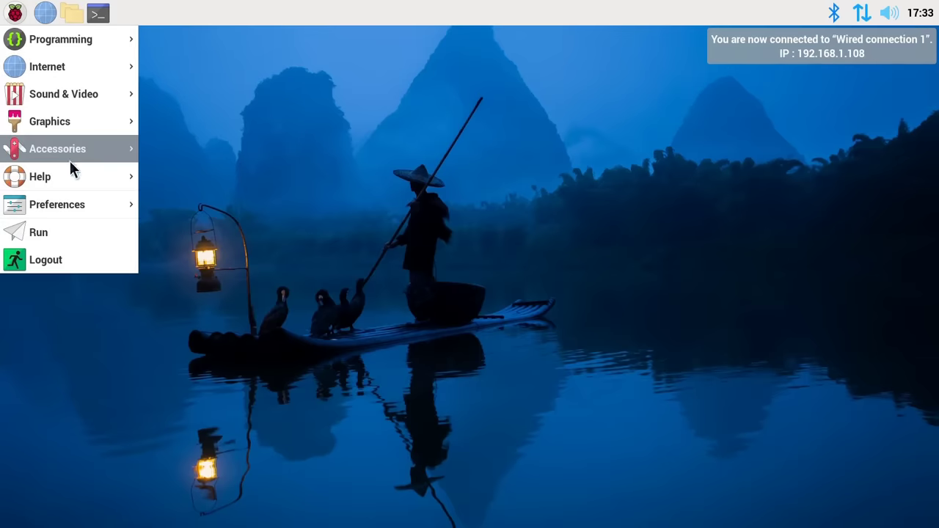
pyautogui.moveTo(67, 149)
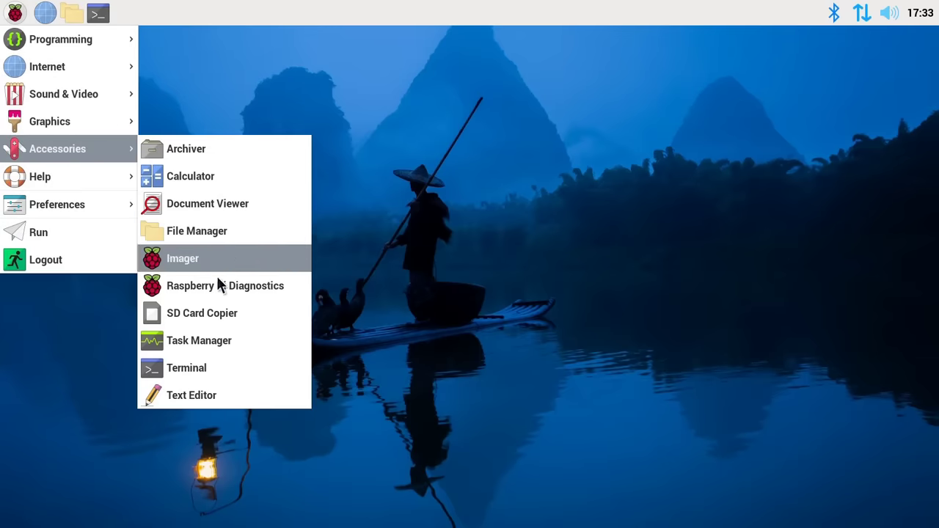
pyautogui.click(533, 247)
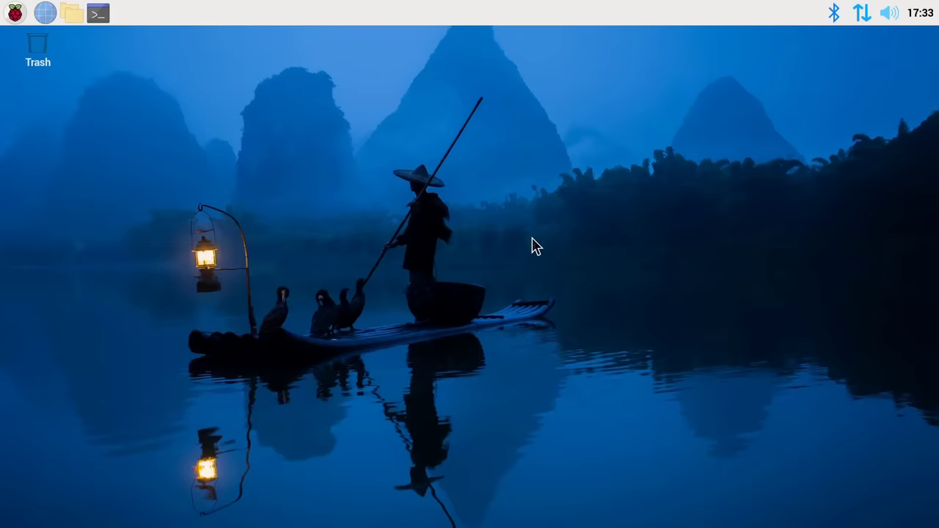
pyautogui.click(71, 13)
pyautogui.moveTo(371, 121)
pyautogui.mouseDown()
pyautogui.moveTo(575, 155)
pyautogui.moveTo(290, 113)
pyautogui.moveTo(354, 153)
pyautogui.moveTo(389, 123)
pyautogui.mouseUp()
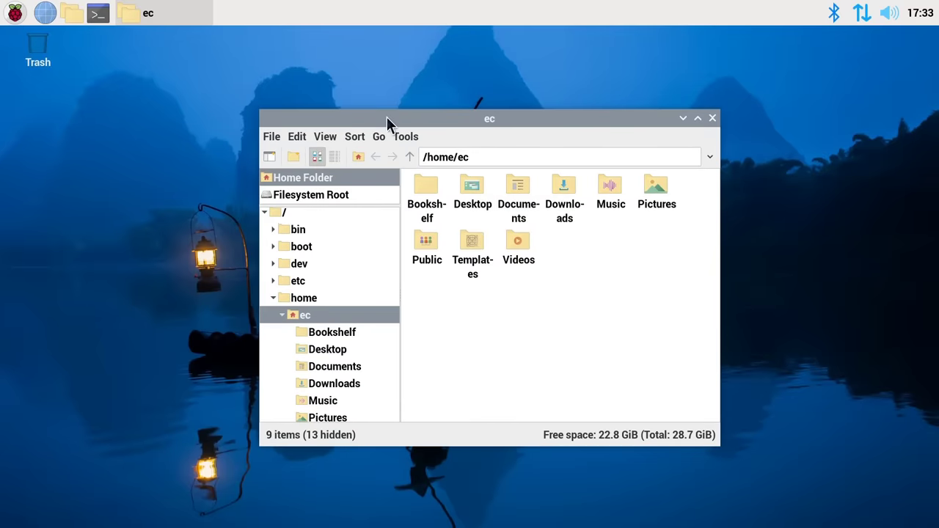
pyautogui.click(712, 118)
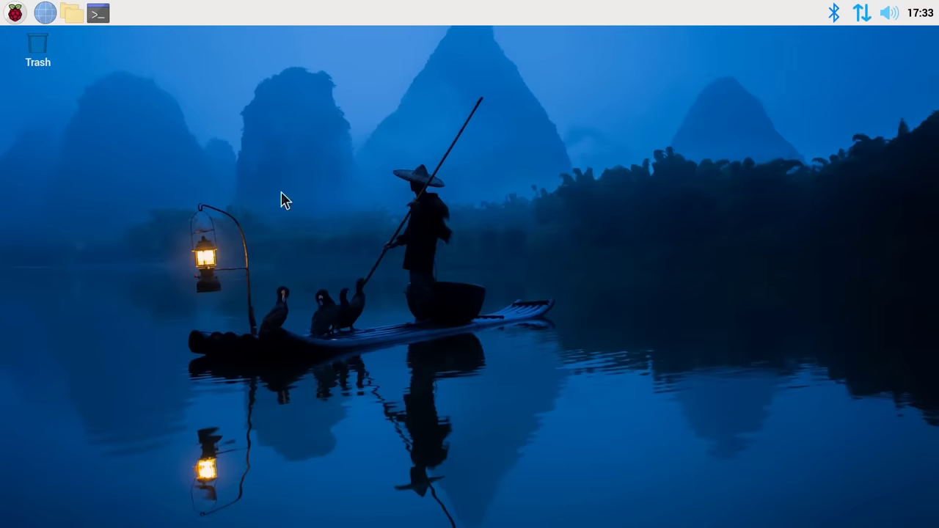
# - Launch Chromium Web Browser from the Internet submenu
pyautogui.click(14, 13)
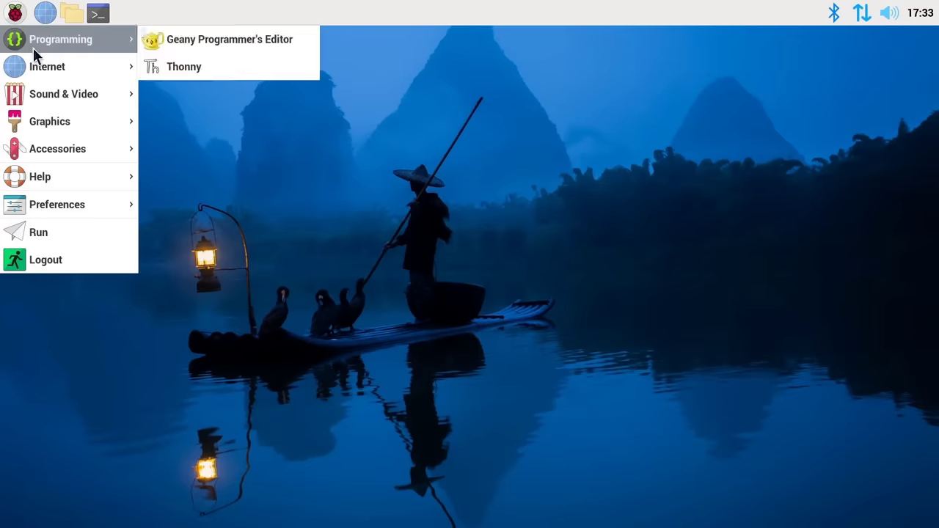
pyautogui.moveTo(55, 70)
pyautogui.click(220, 67)
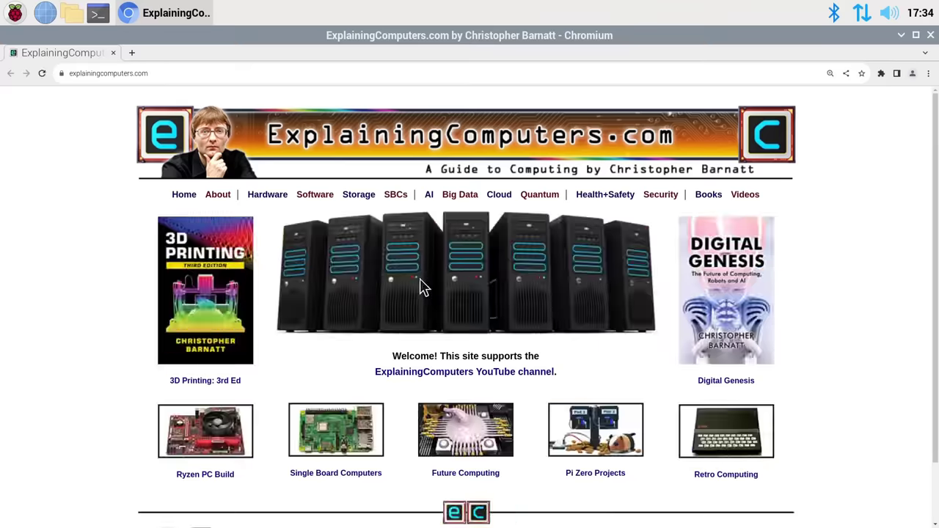
# - From the footer YouTube link, play the channel trailer with Stats for nerds shown
pyautogui.scroll(-2, 836, 251)
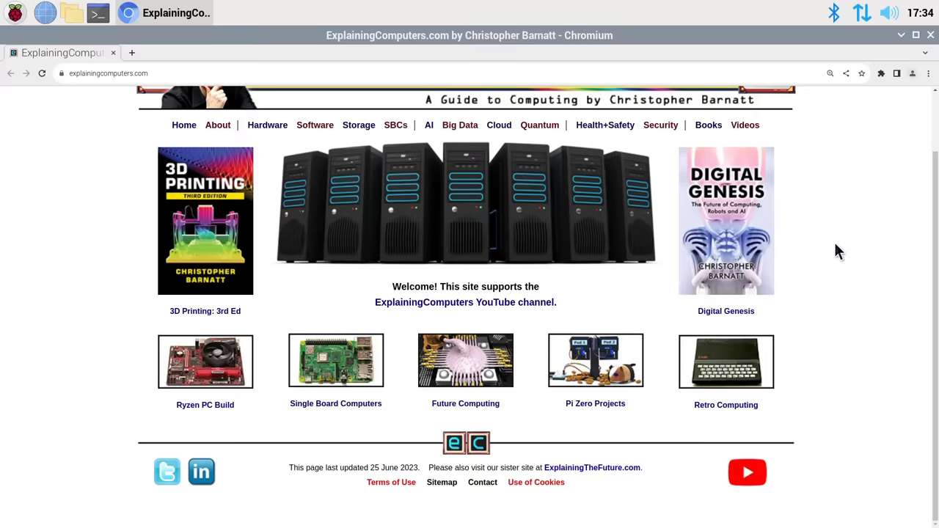
pyautogui.click(747, 473)
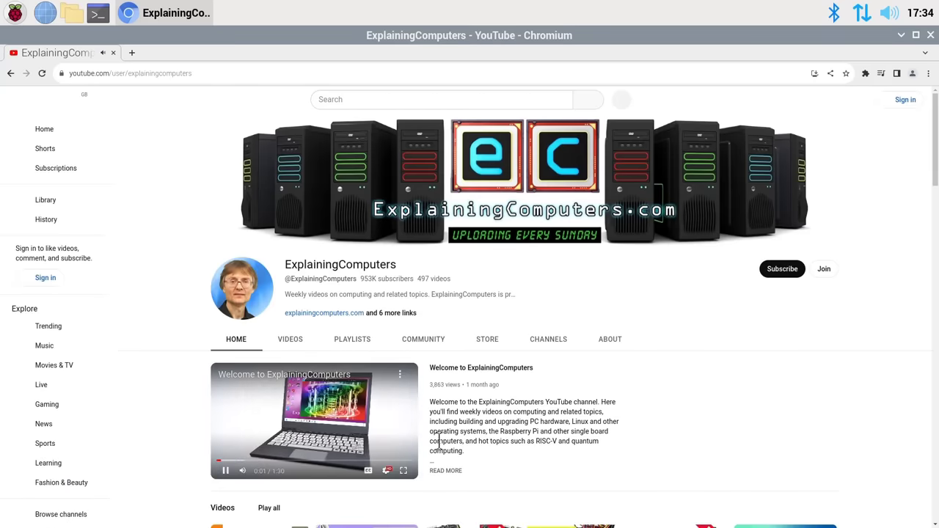
pyautogui.click(403, 470)
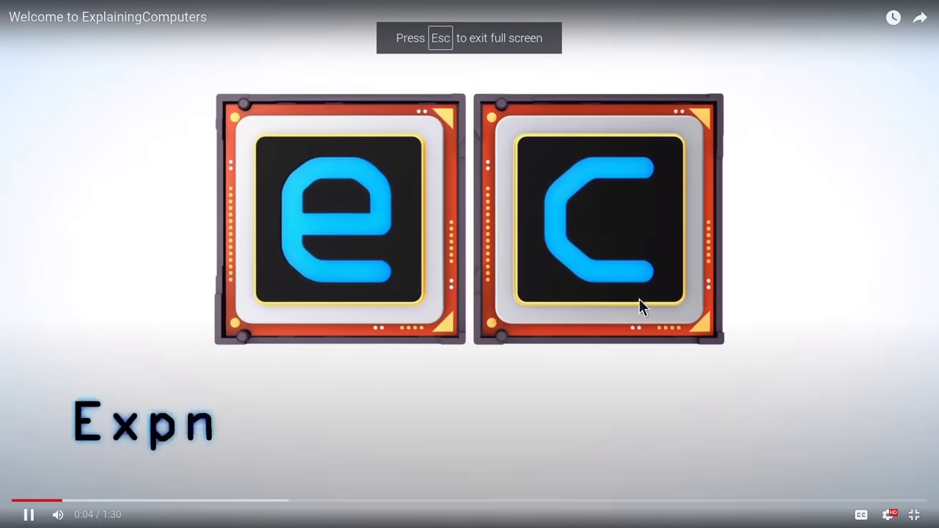
pyautogui.rightClick(570, 221)
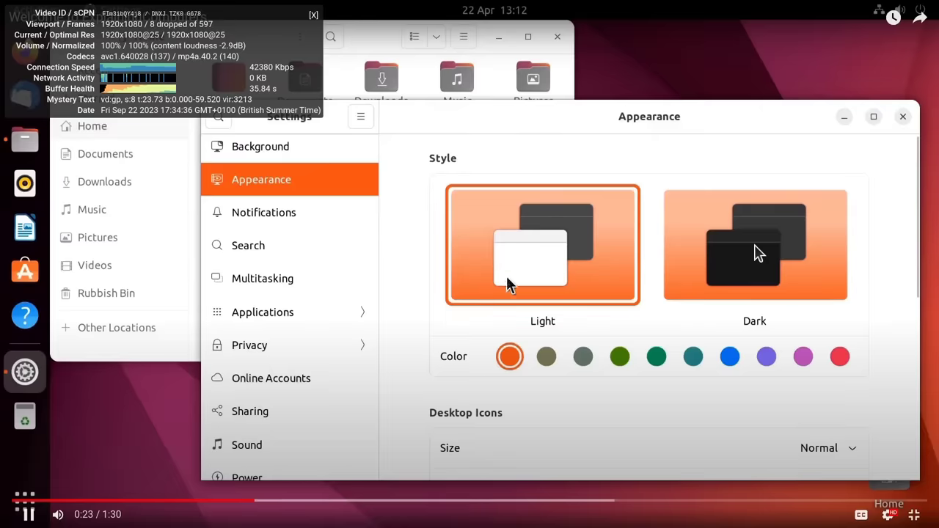
pyautogui.press('Escape')
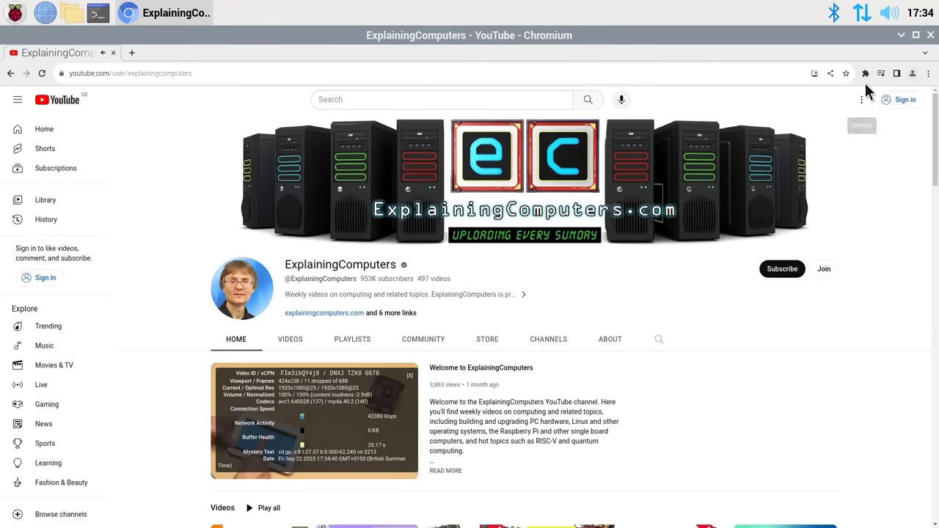
# - Open the GPU Internals page from Chromium's bookmarks
pyautogui.click(928, 73)
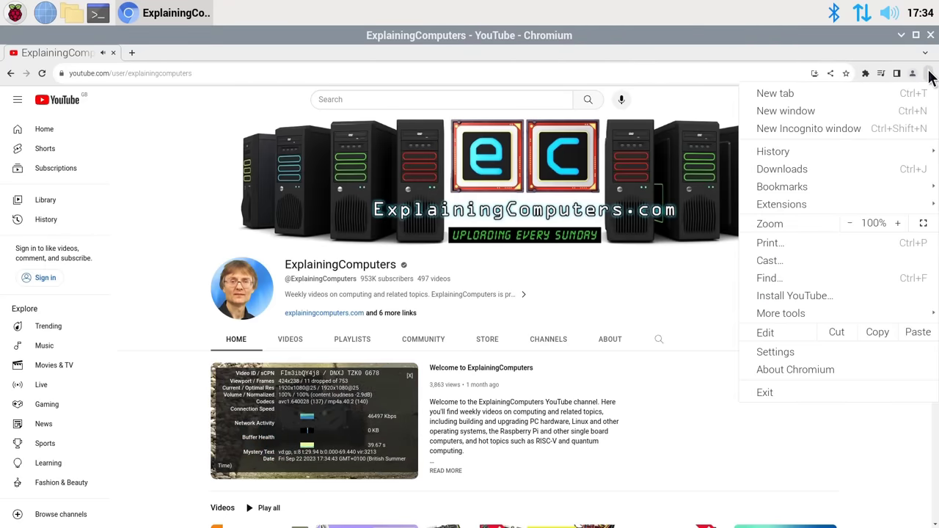
pyautogui.moveTo(822, 189)
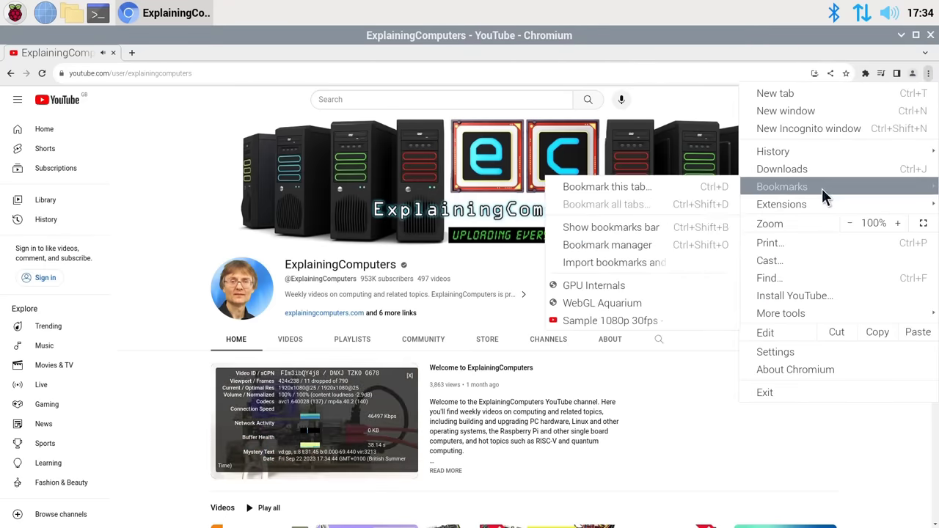
pyautogui.click(592, 285)
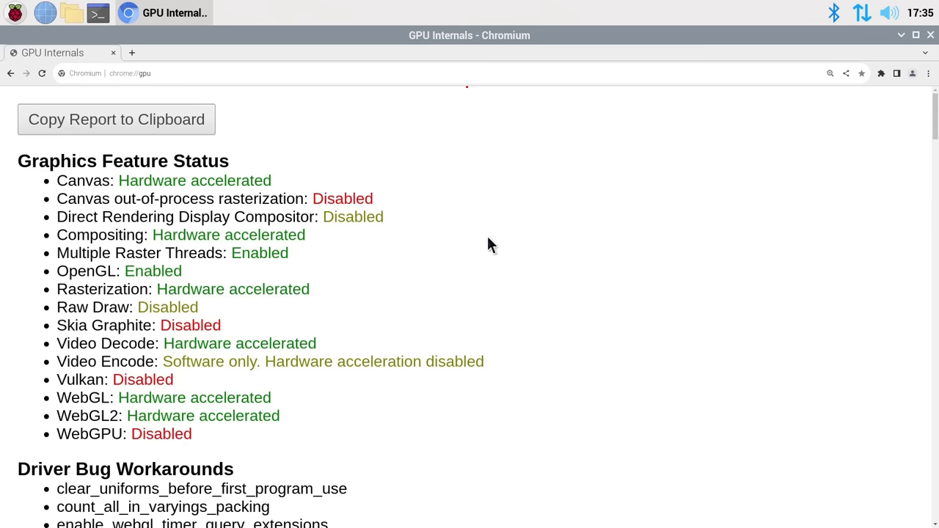
# - Load the WebGL Aquarium demo from Chromium's bookmarks
pyautogui.click(928, 73)
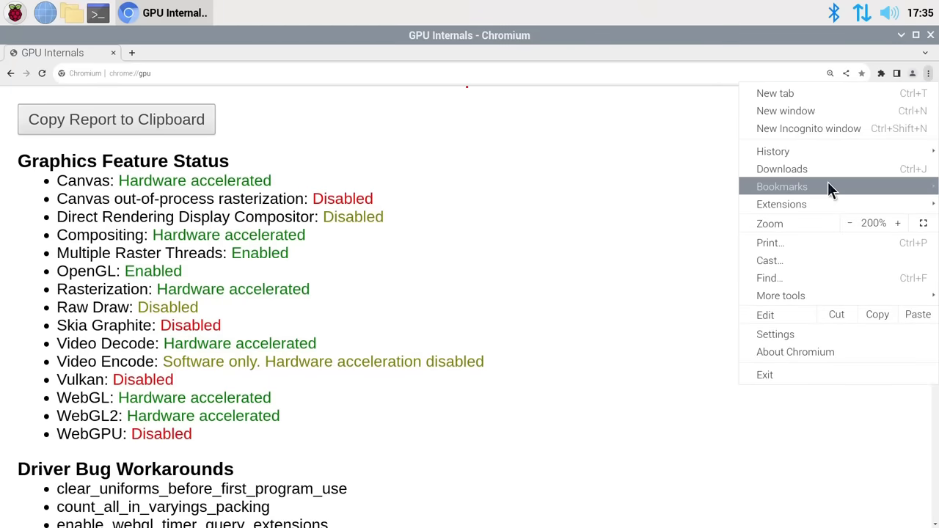
pyautogui.moveTo(827, 181)
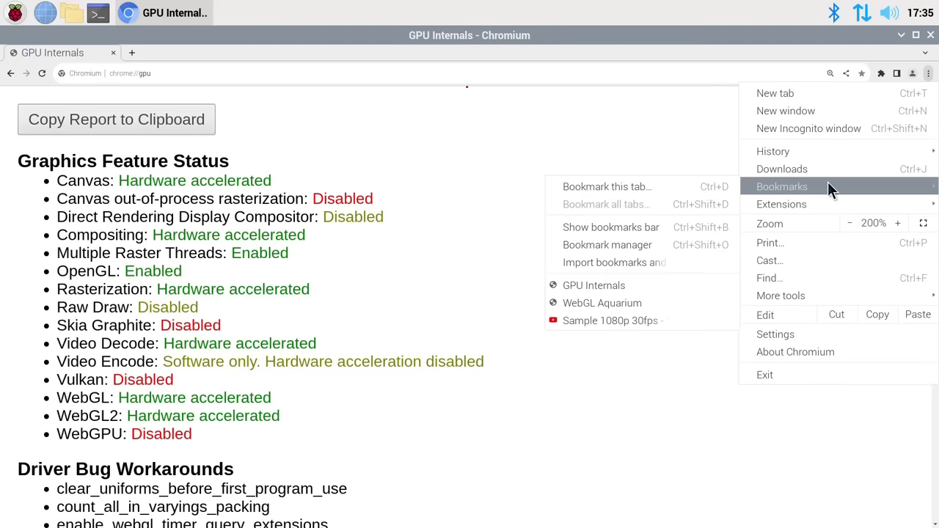
pyautogui.click(606, 300)
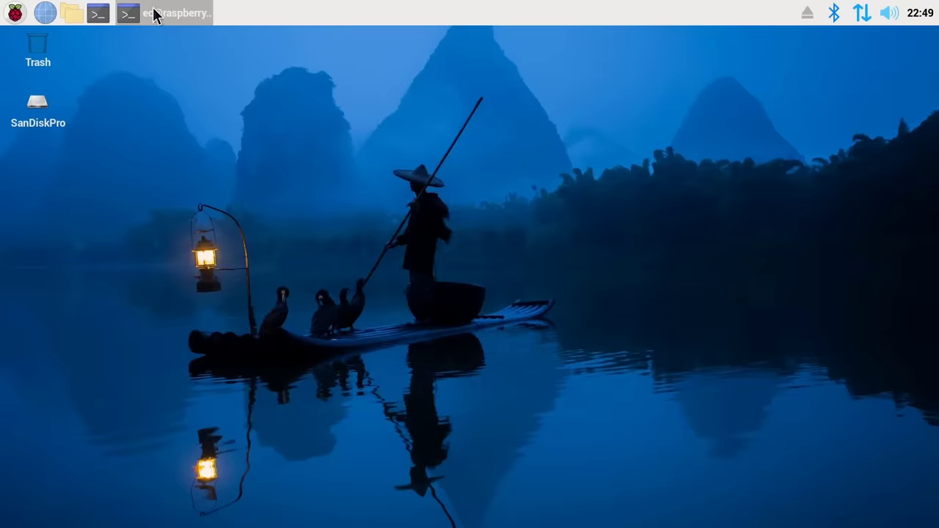
# - List the attached disks and rerun the hdparm read-speed test on the SD card
pyautogui.click(154, 15)
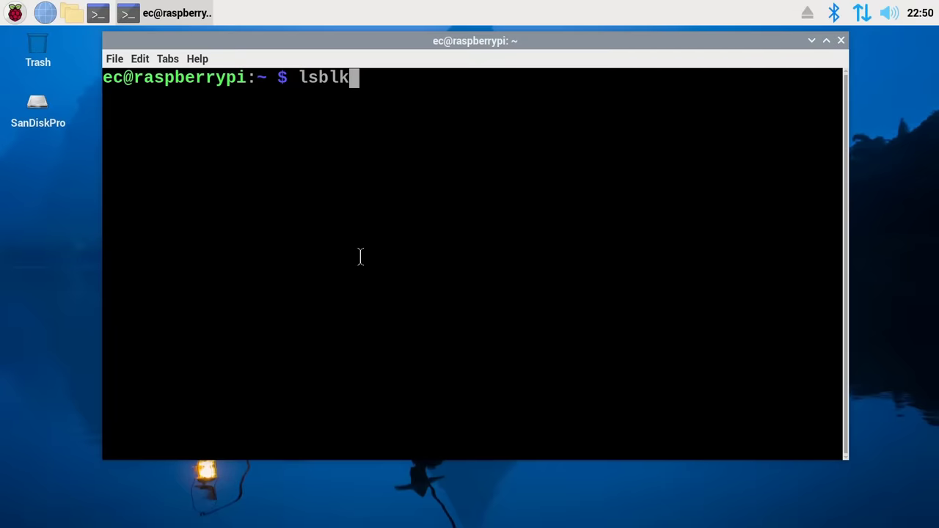
pyautogui.press('Return')
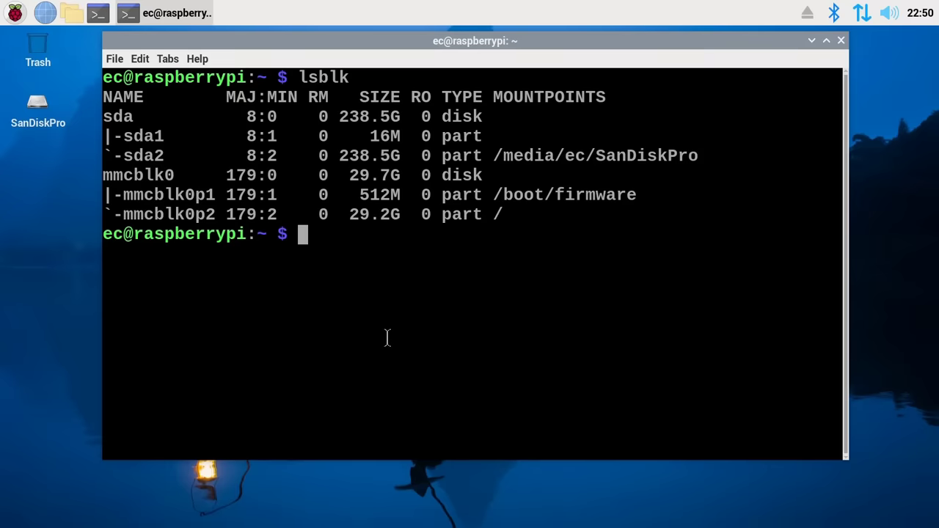
pyautogui.press('Up')
pyautogui.press('Up')
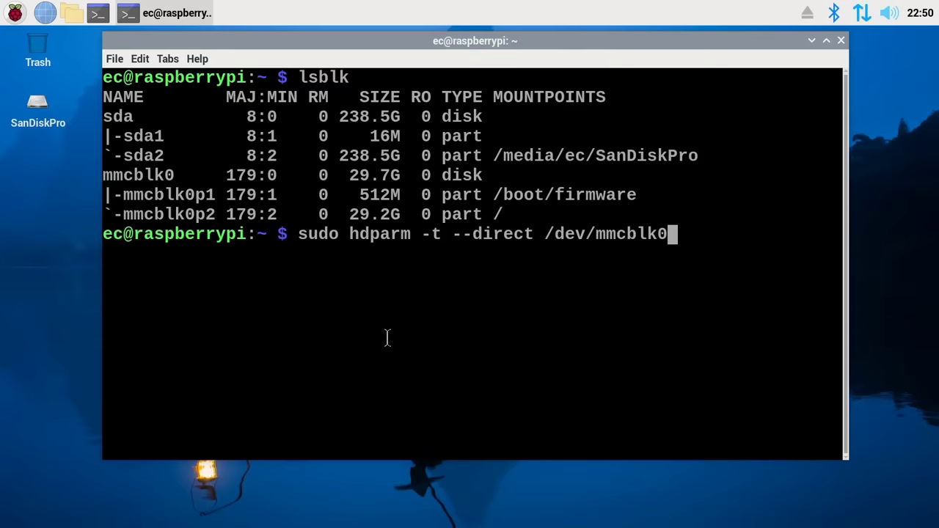
pyautogui.press('Return')
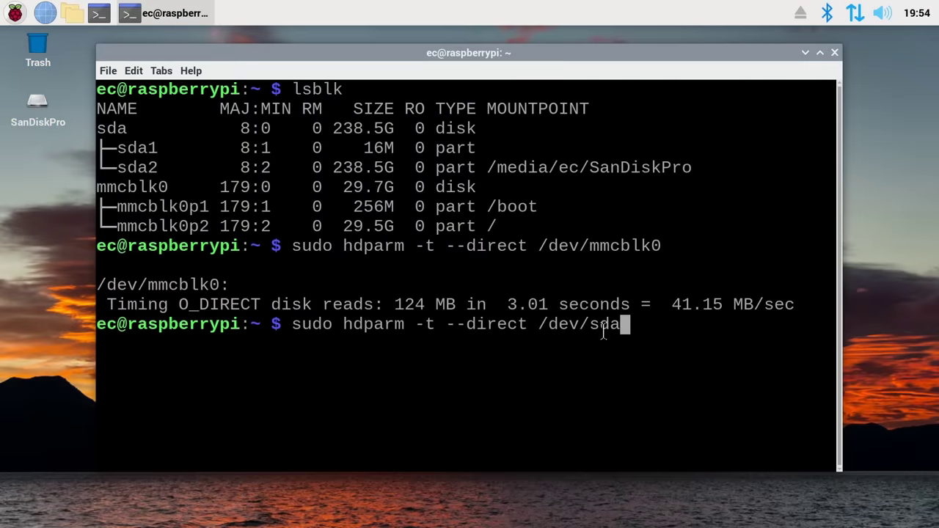
# - Run the hdparm read-speed test on the SSD at /dev/sda, getting 390.95 MB/sec
pyautogui.press('Return')
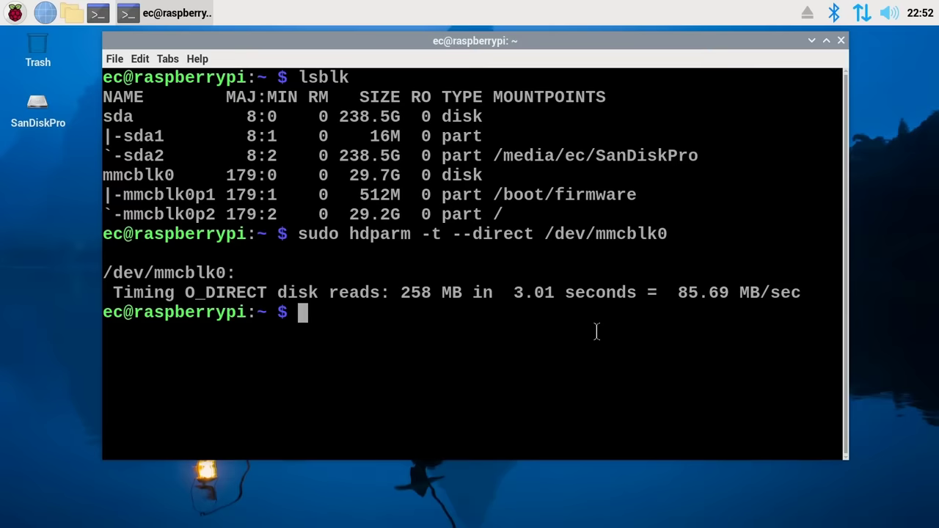
pyautogui.press('Up')
pyautogui.press('Up')
pyautogui.press('Up')
pyautogui.press('Up')
pyautogui.press('Return')
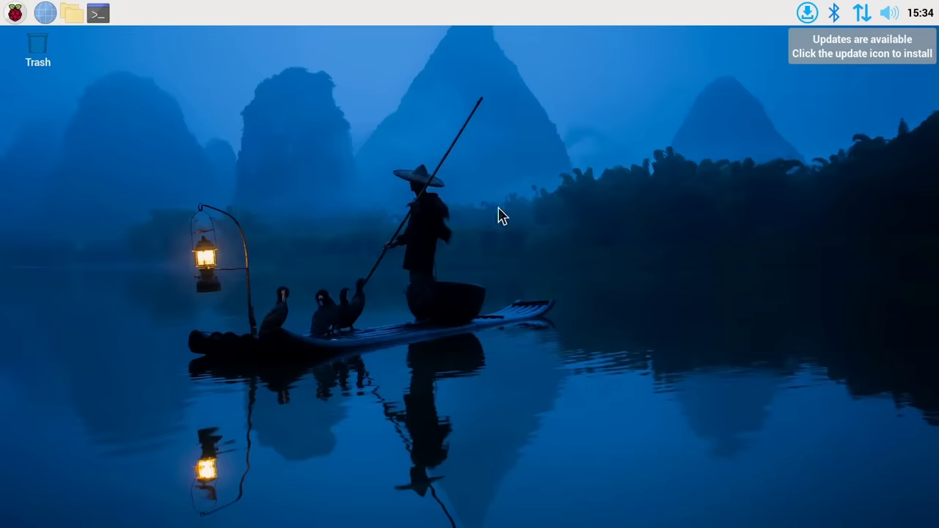
# - Run sysbench cpu with 4 threads, 20000 prime limit and 10000 events: 4112.79 events/sec
pyautogui.click(97, 14)
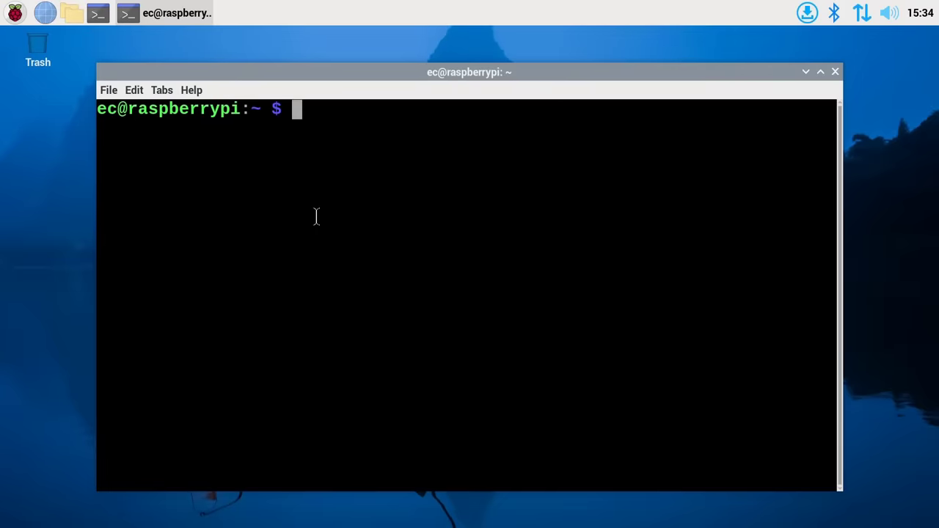
pyautogui.write('sysbench cpu --cpu-max-prime=20000 --threads=4 --time=0 --events=10000 run')
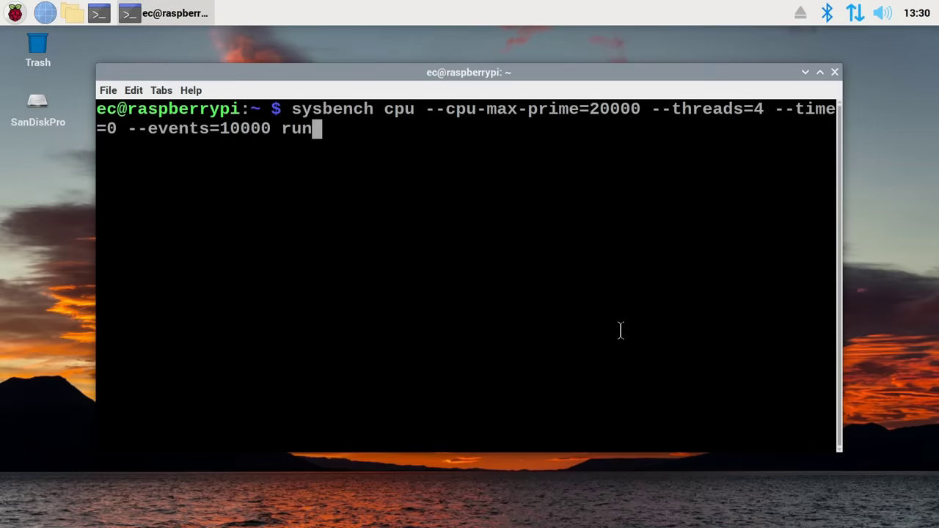
pyautogui.press('Return')
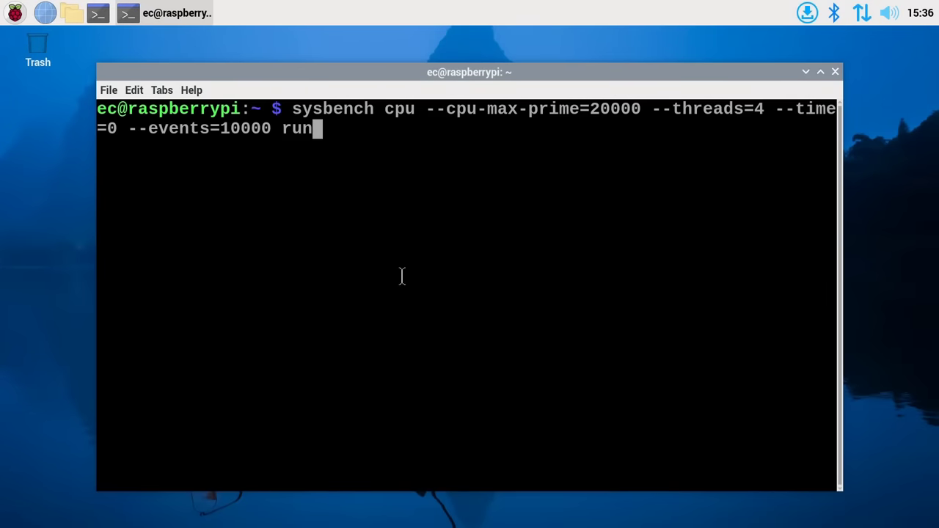
pyautogui.press('Return')
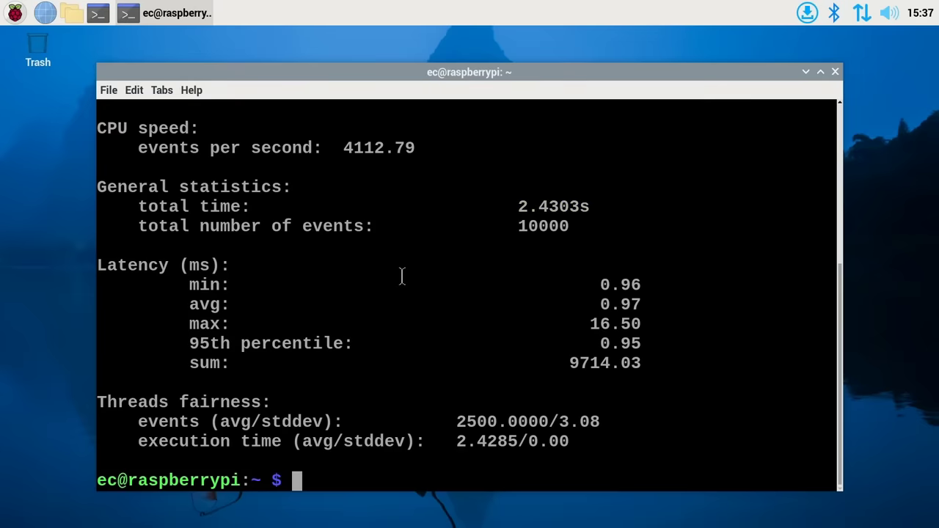
# - Rerun the sysbench command with 100000 events, then close the terminal window
pyautogui.press('Up')
pyautogui.press('Left')
pyautogui.press('Left')
pyautogui.press('Left')
pyautogui.press('Left')
pyautogui.press('Left')
pyautogui.press('Left')
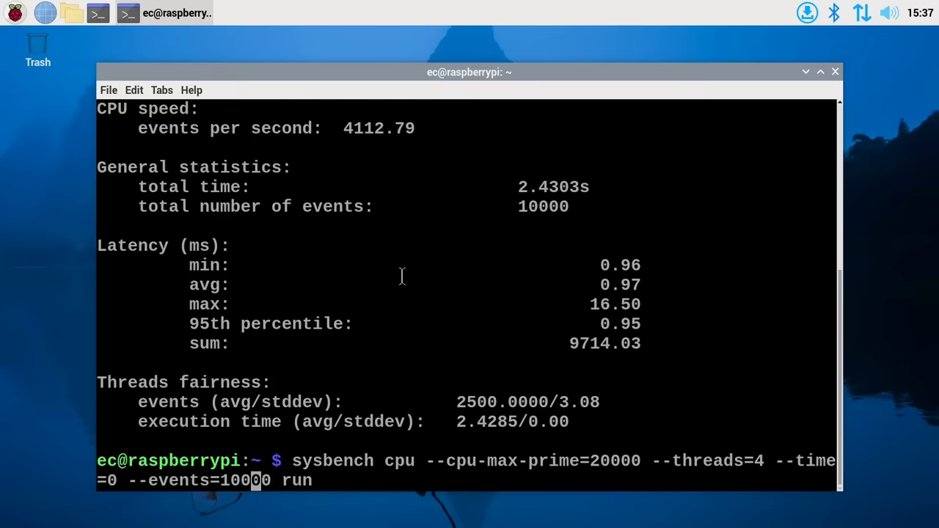
pyautogui.write('0')
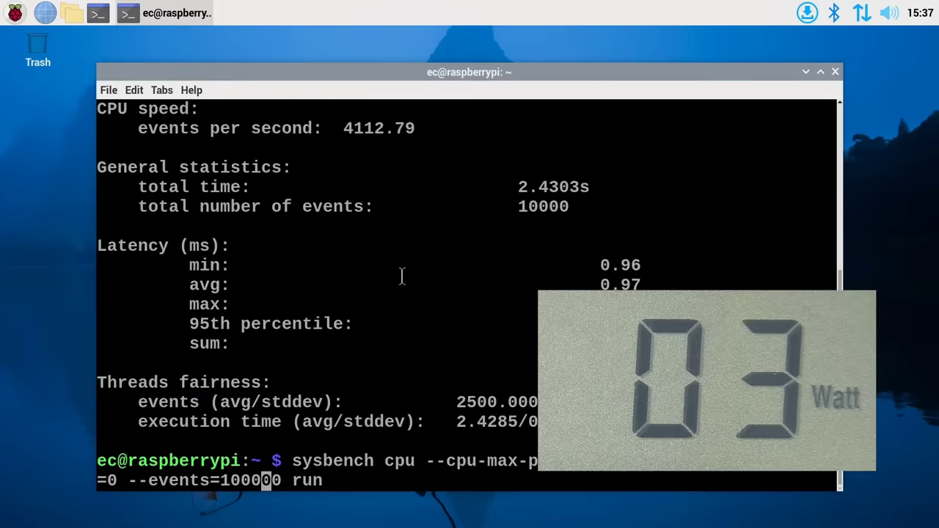
pyautogui.press('Return')
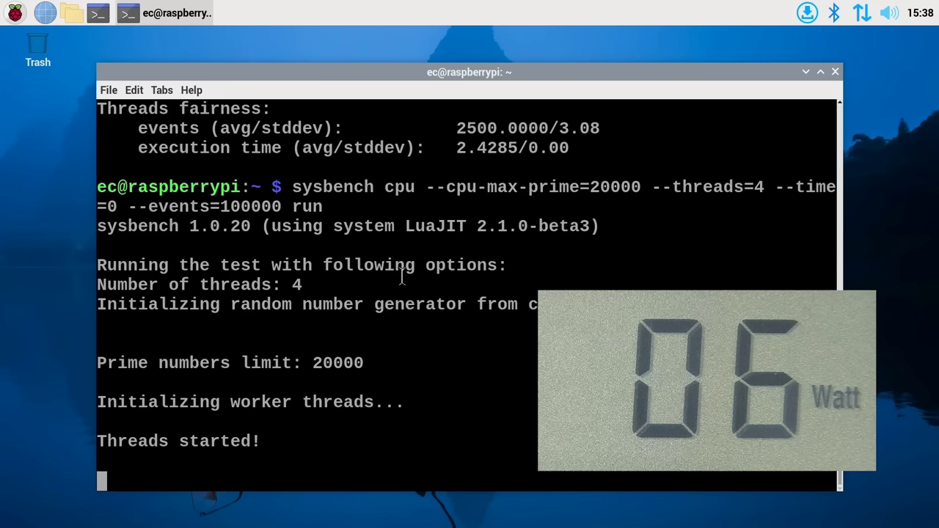
pyautogui.click(834, 71)
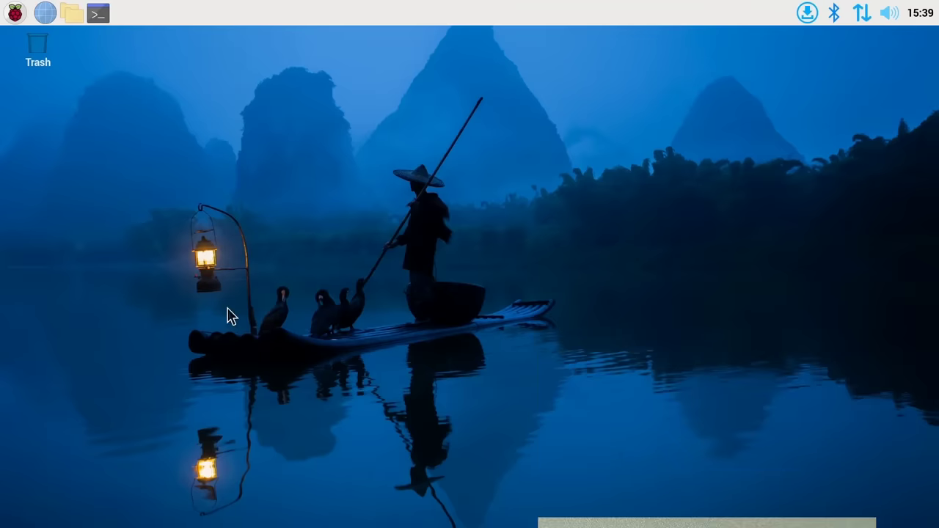
# - Open File Manager and a terminal, then Alt+Tab through the windows ending on Chromium
pyautogui.click(77, 20)
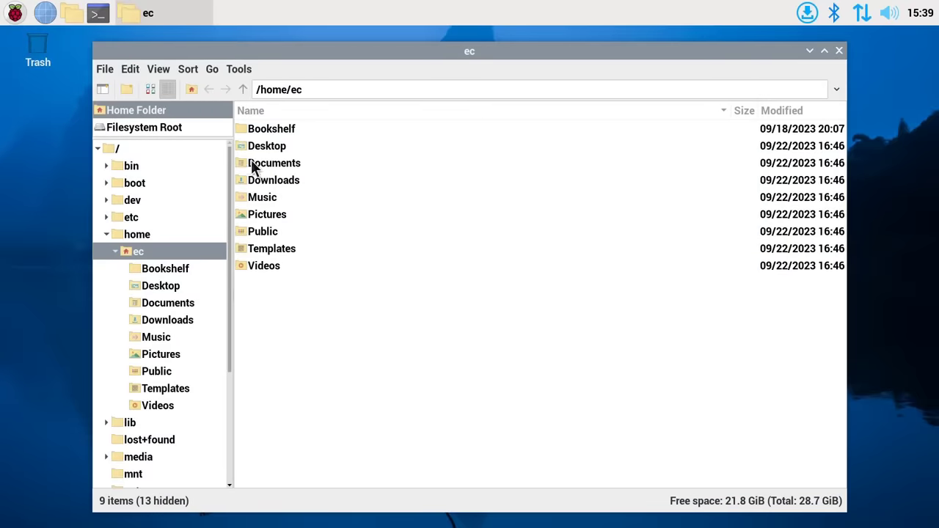
pyautogui.click(100, 17)
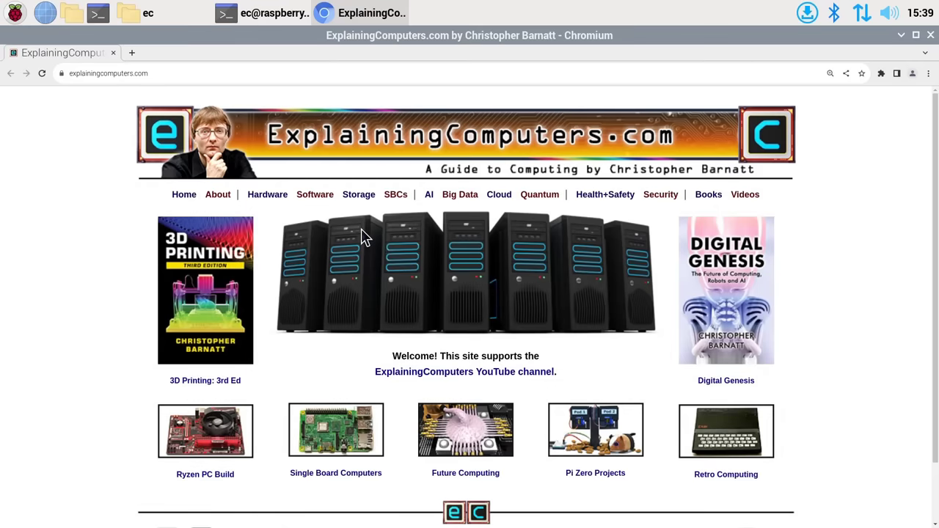
pyautogui.hotkey('alt', 'Tab')
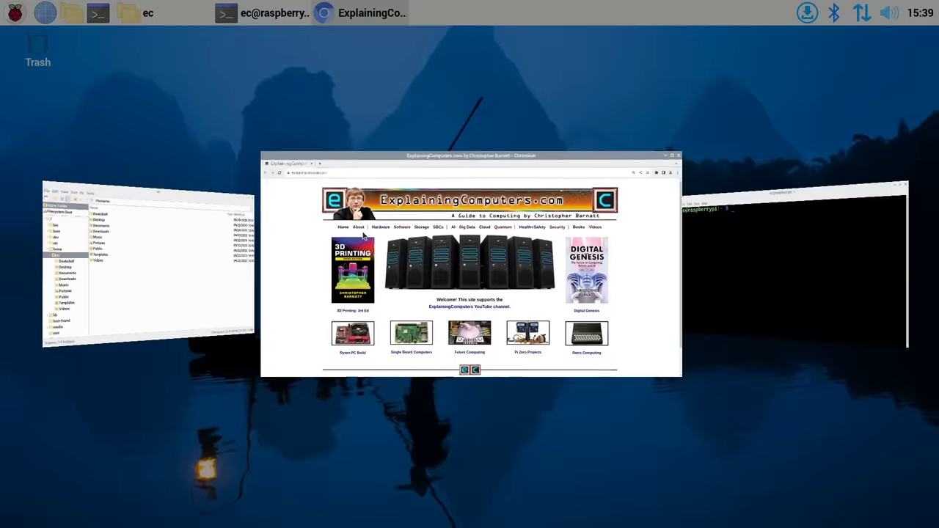
pyautogui.hotkey('alt', 'Tab')
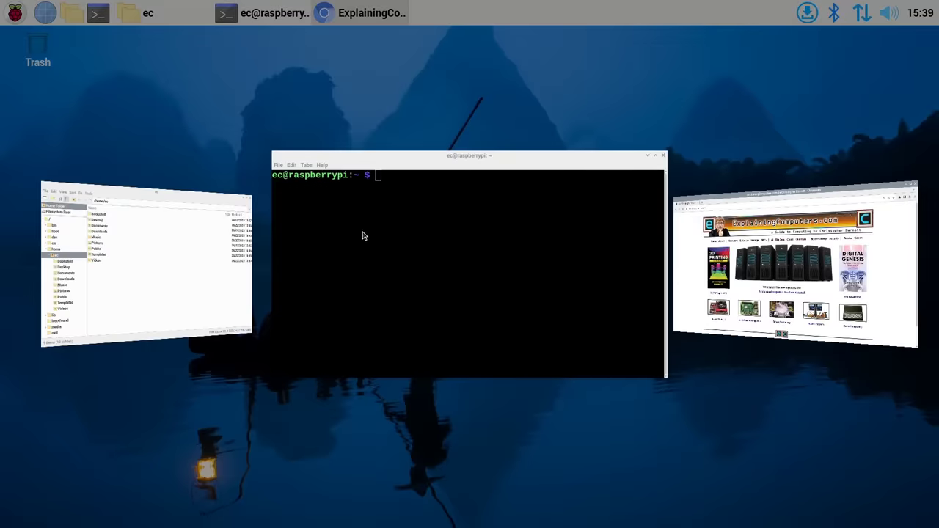
pyautogui.hotkey('alt', 'Tab')
pyautogui.hotkey('alt', 'Tab')
pyautogui.hotkey('alt', 'Tab')
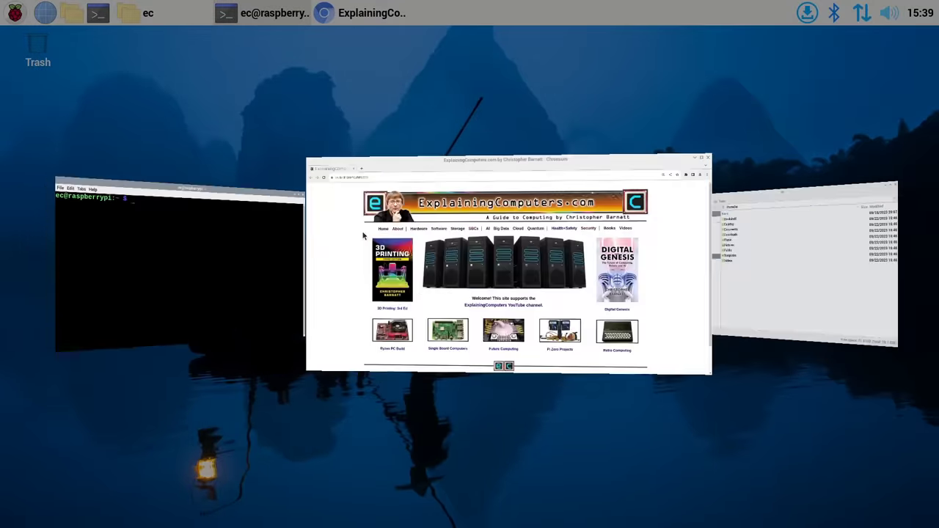
pyautogui.hotkey('alt', 'Tab')
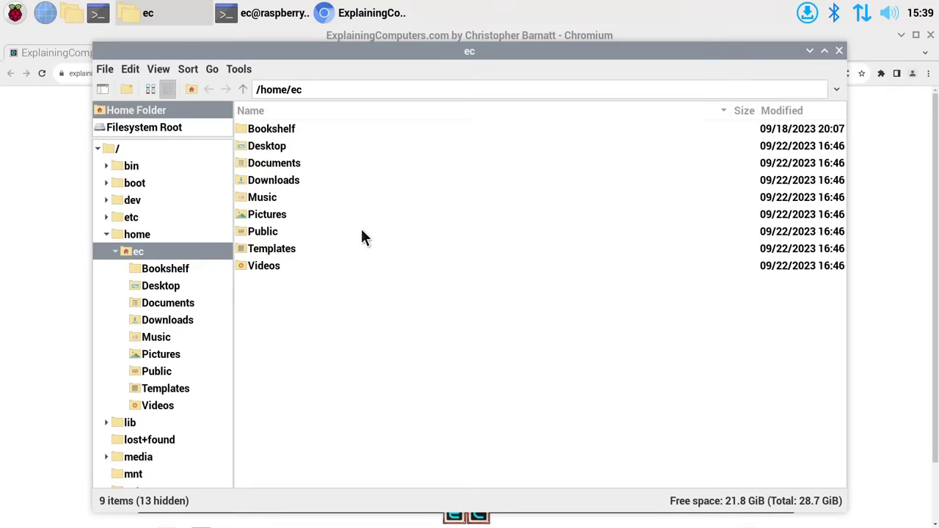
pyautogui.hotkey('alt', 'Tab')
pyautogui.hotkey('alt', 'Tab')
pyautogui.hotkey('alt', 'Tab')
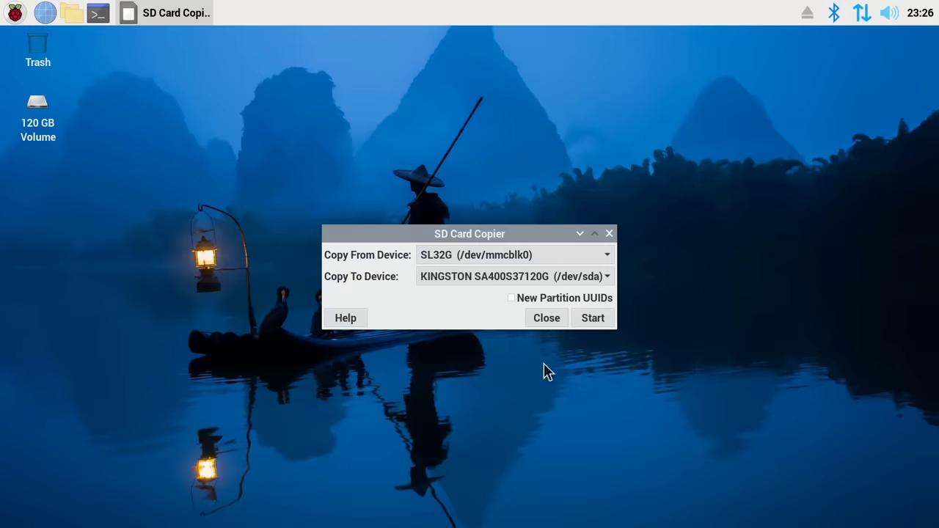
# - Start copying SL32G to the KINGSTON SA400S37120G SSD and confirm erasing /dev/sda
pyautogui.click(587, 317)
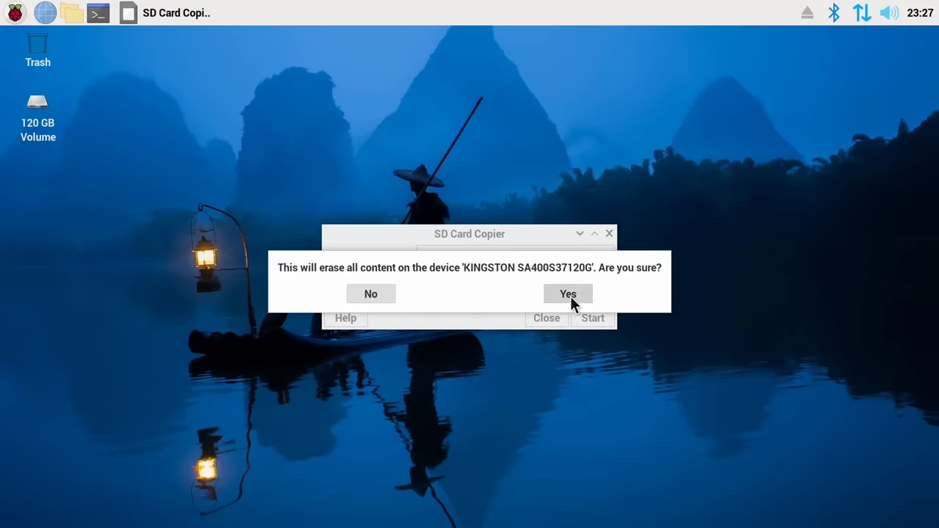
pyautogui.click(569, 294)
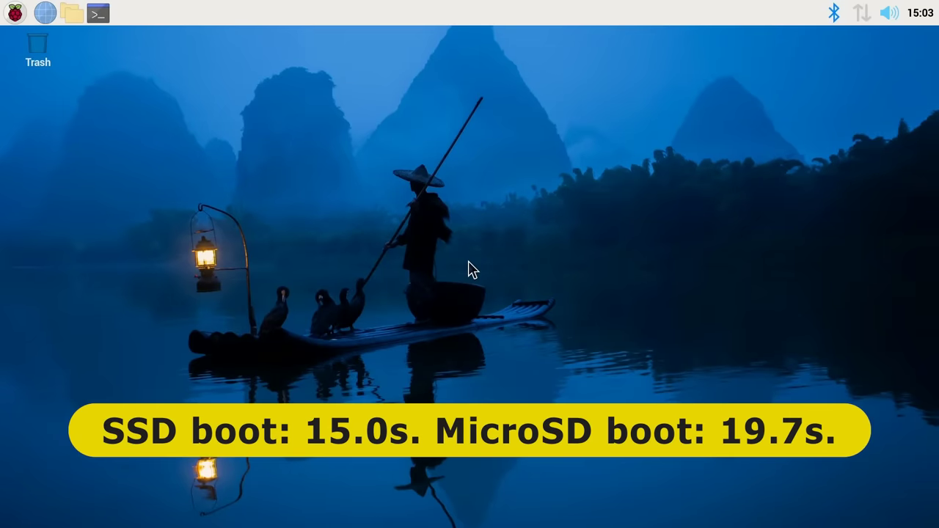
# - Run lsblk in a new terminal to confirm root is on sda2, then close it
pyautogui.click(98, 13)
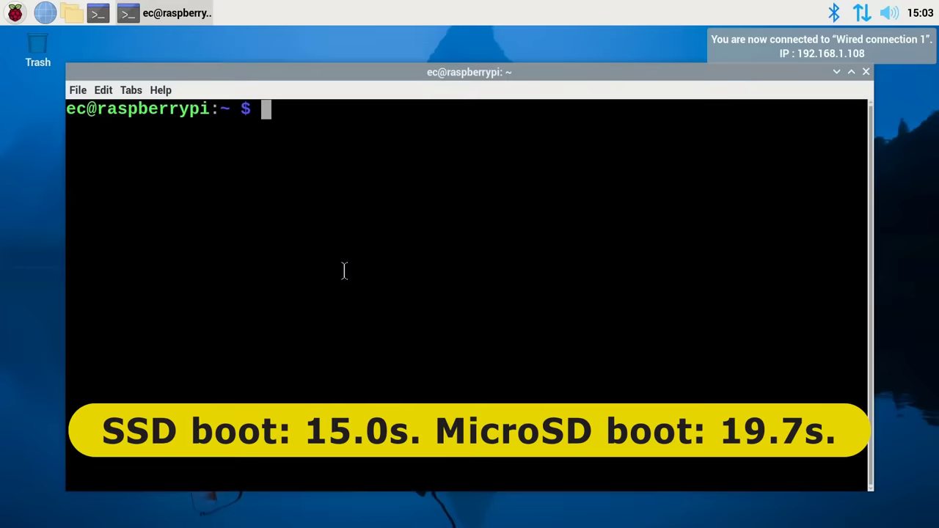
pyautogui.write('l')
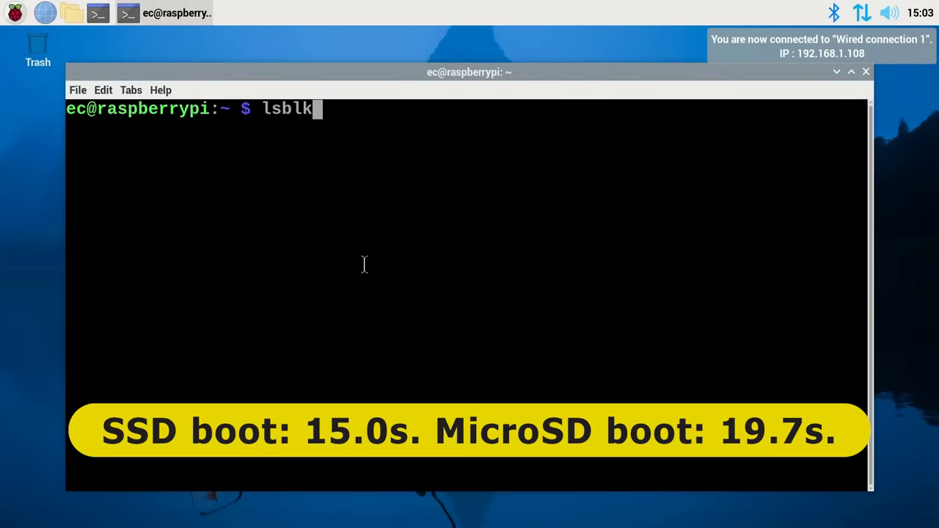
pyautogui.write('sblk')
pyautogui.press('Return')
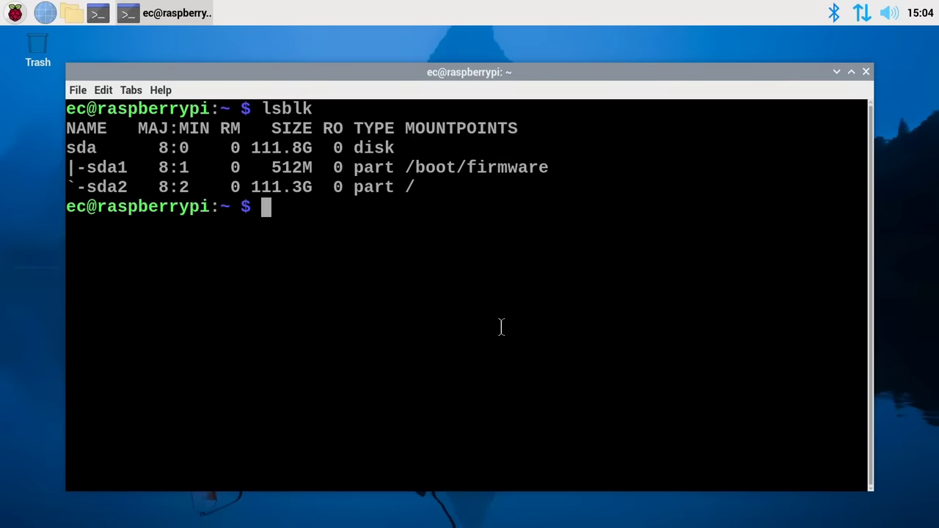
pyautogui.click(866, 72)
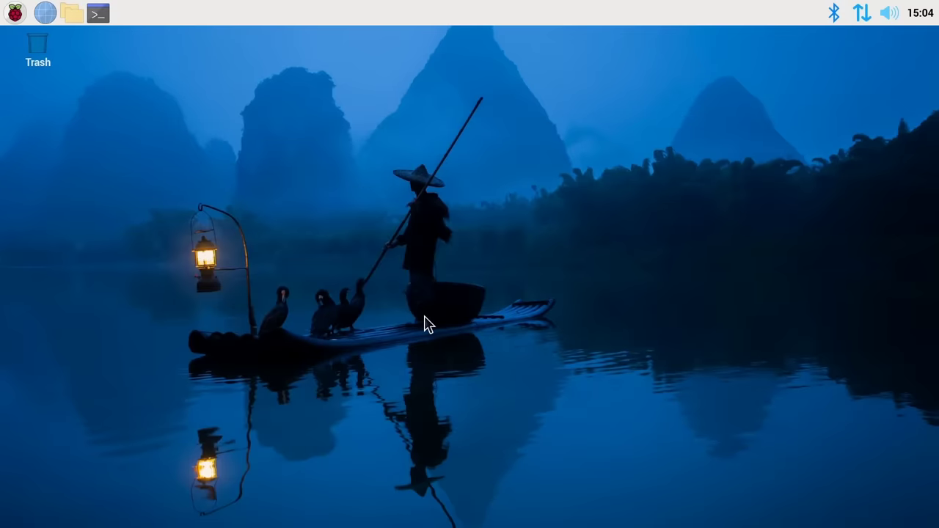